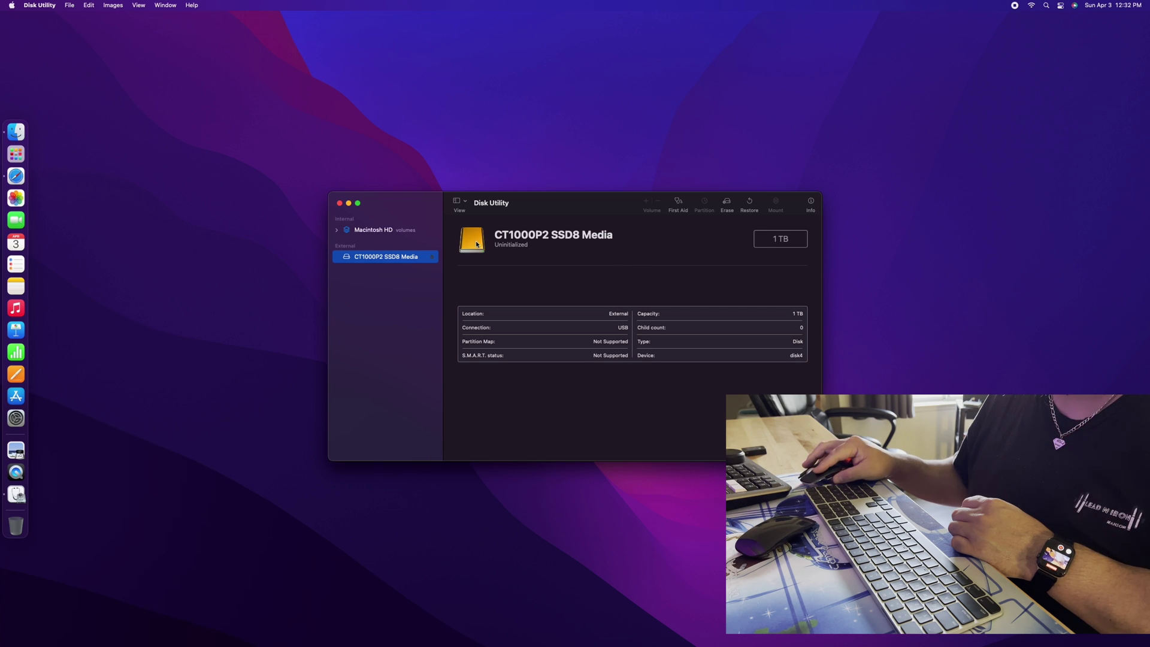
# Begin erasing the CT1000P2 SSD8 Media drive, naming it 'Extended Storage'.
pyautogui.click(727, 204)
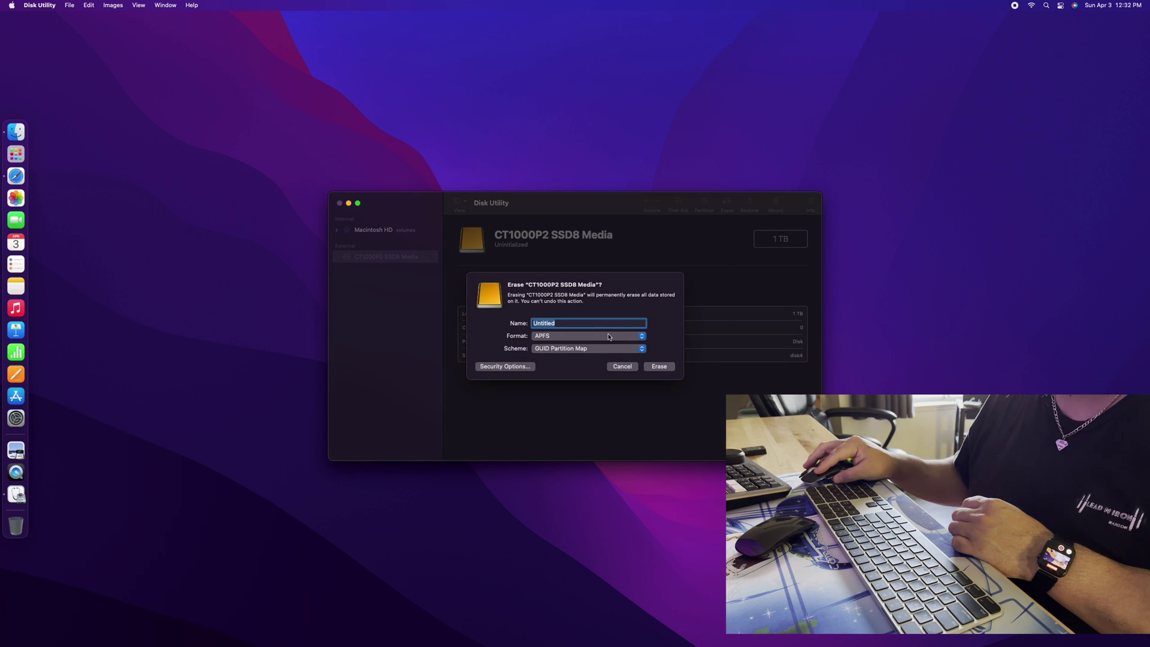
pyautogui.write('Extende')
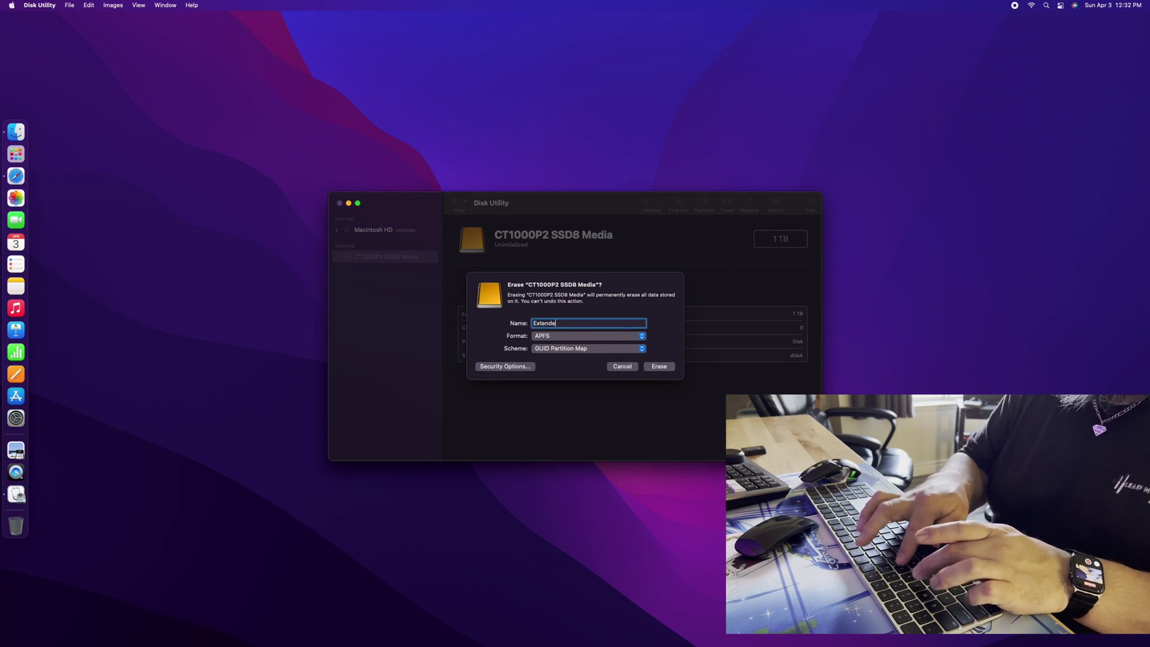
pyautogui.write('d')
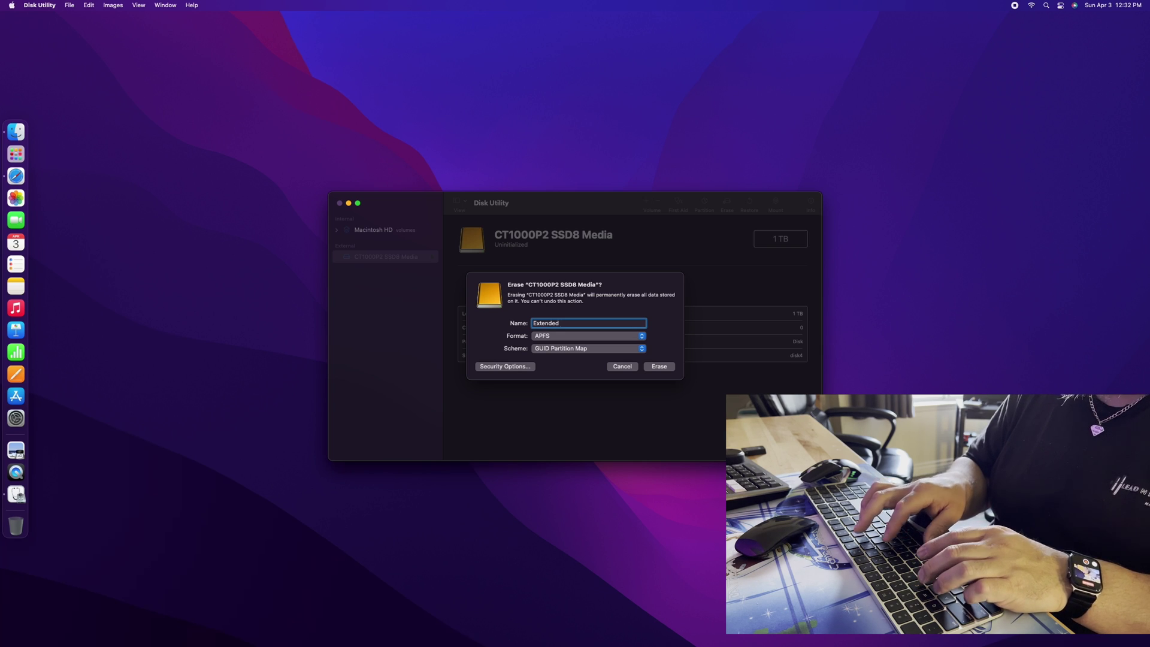
pyautogui.write(' Storage')
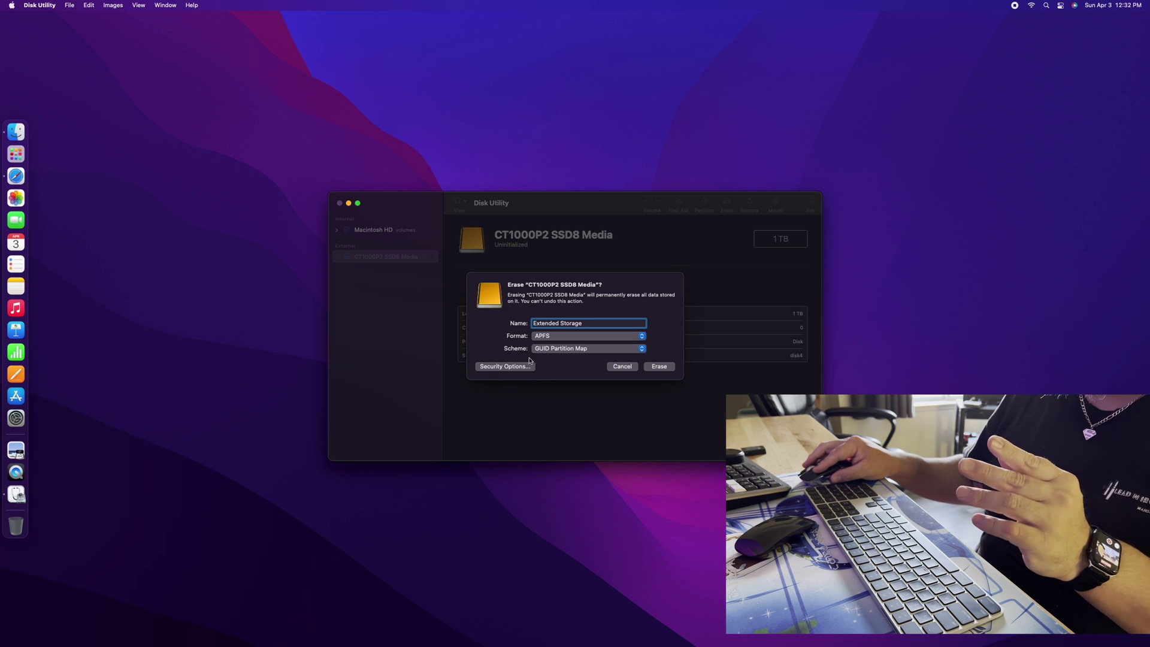
# Erase the CT1000P2 drive as 'Extended Storage', check the erase log, then quit Disk Utility.
pyautogui.click(658, 366)
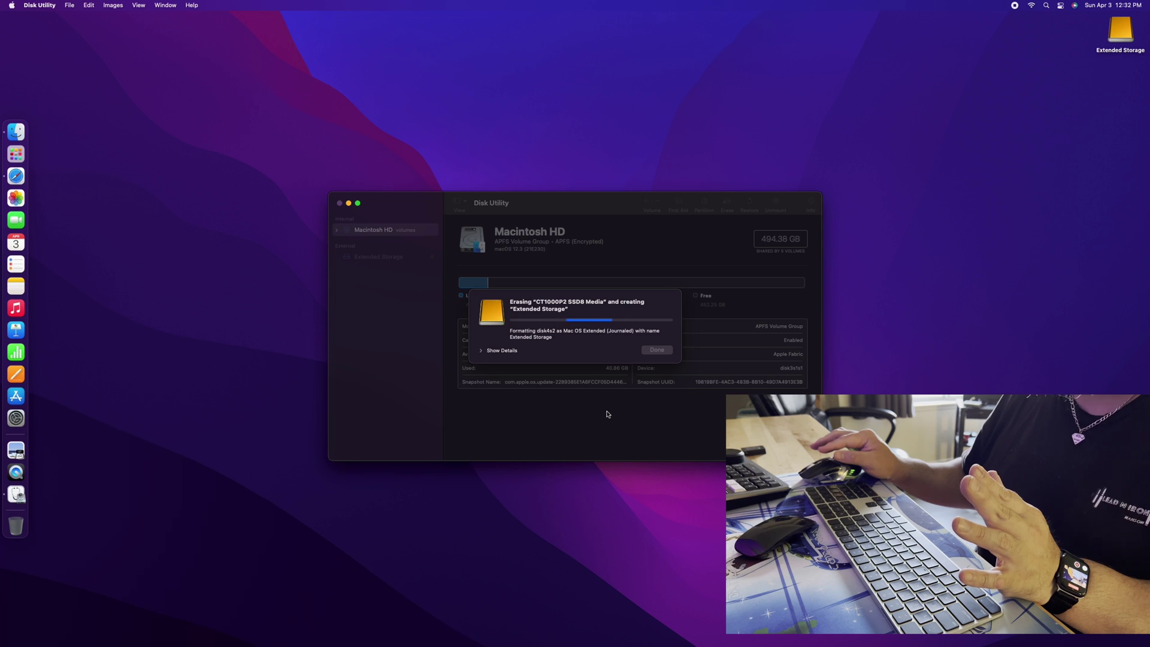
pyautogui.click(492, 351)
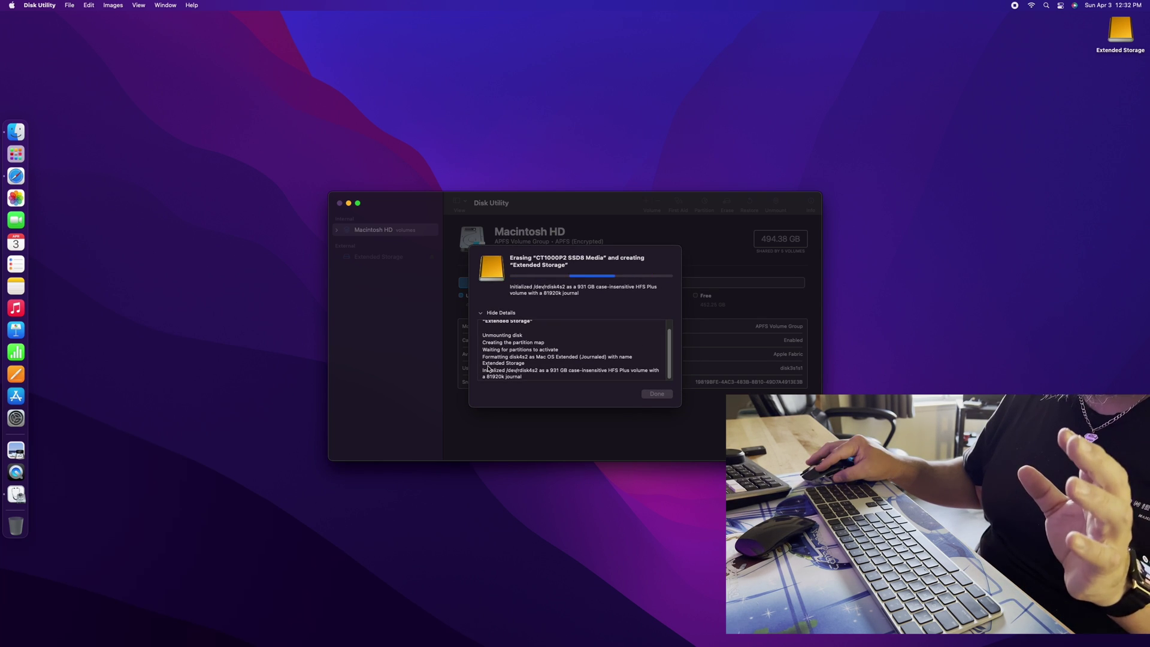
pyautogui.click(481, 300)
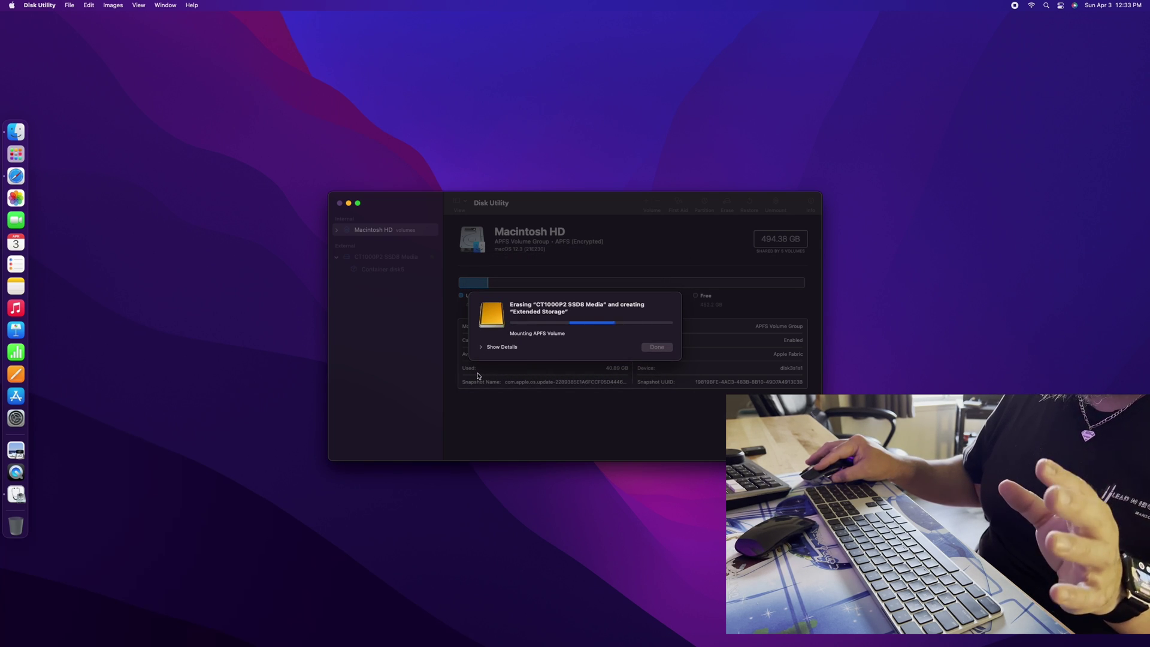
pyautogui.press('super+q')
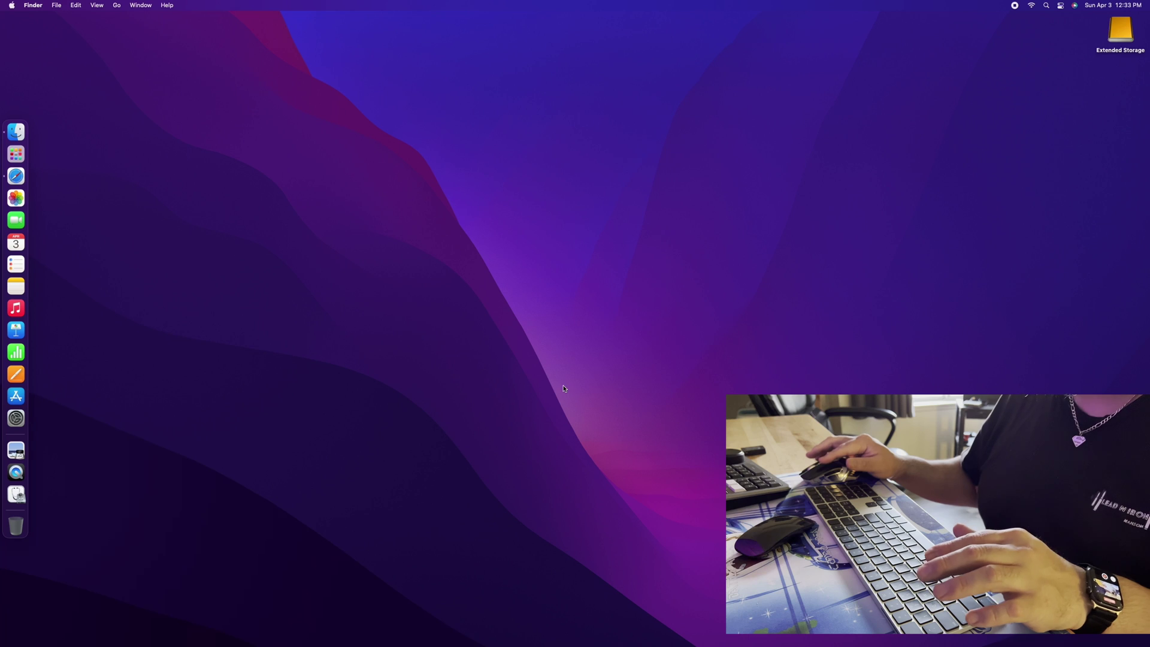
pyautogui.doubleClick(1130, 42)
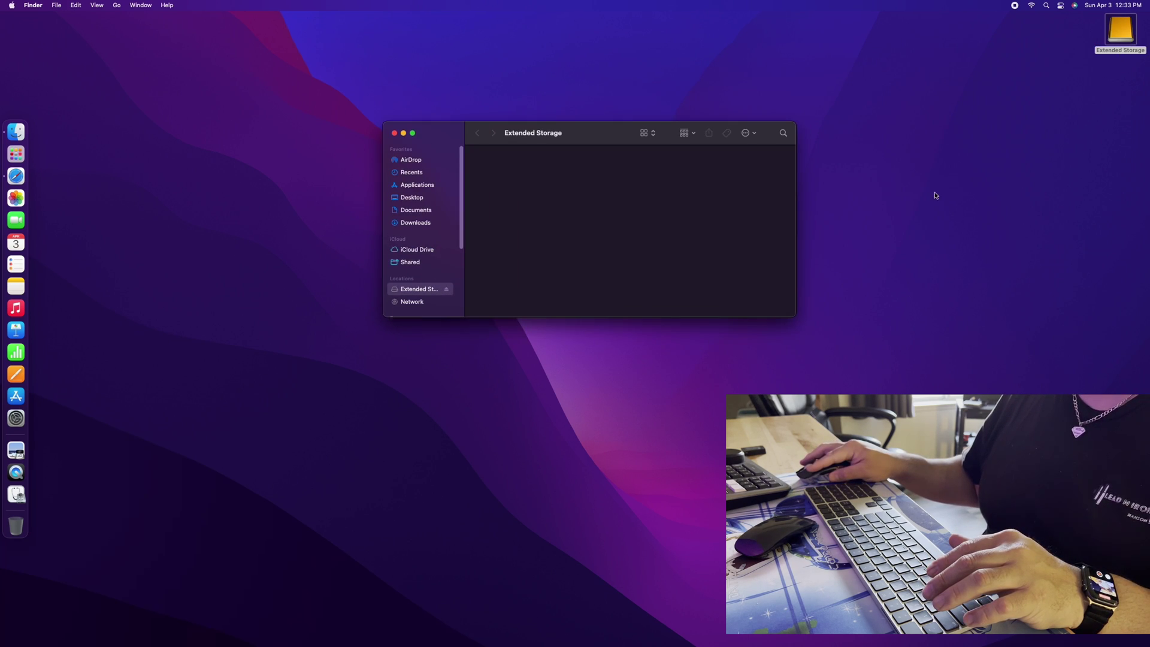
pyautogui.rightClick(428, 292)
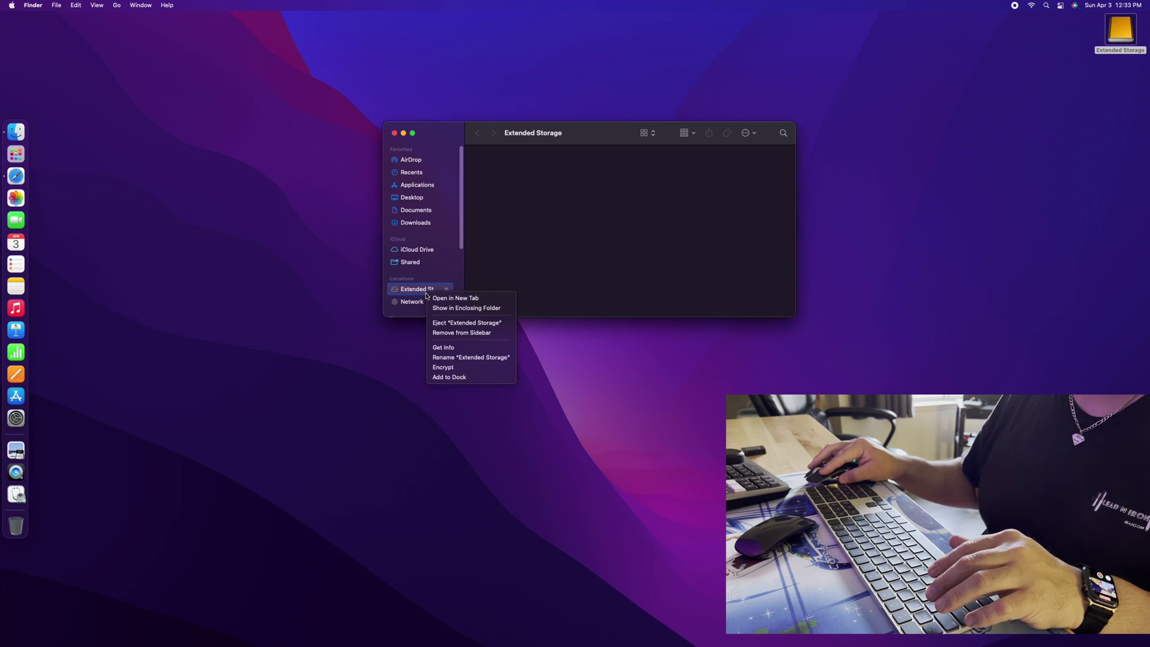
pyautogui.click(444, 347)
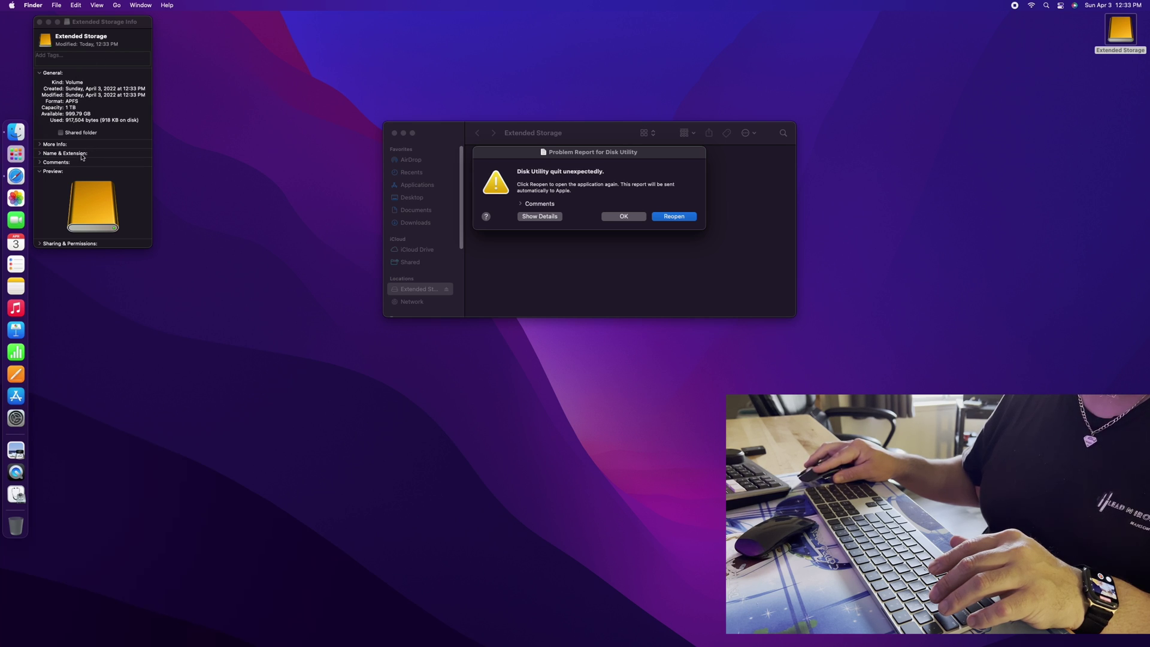
pyautogui.click(40, 21)
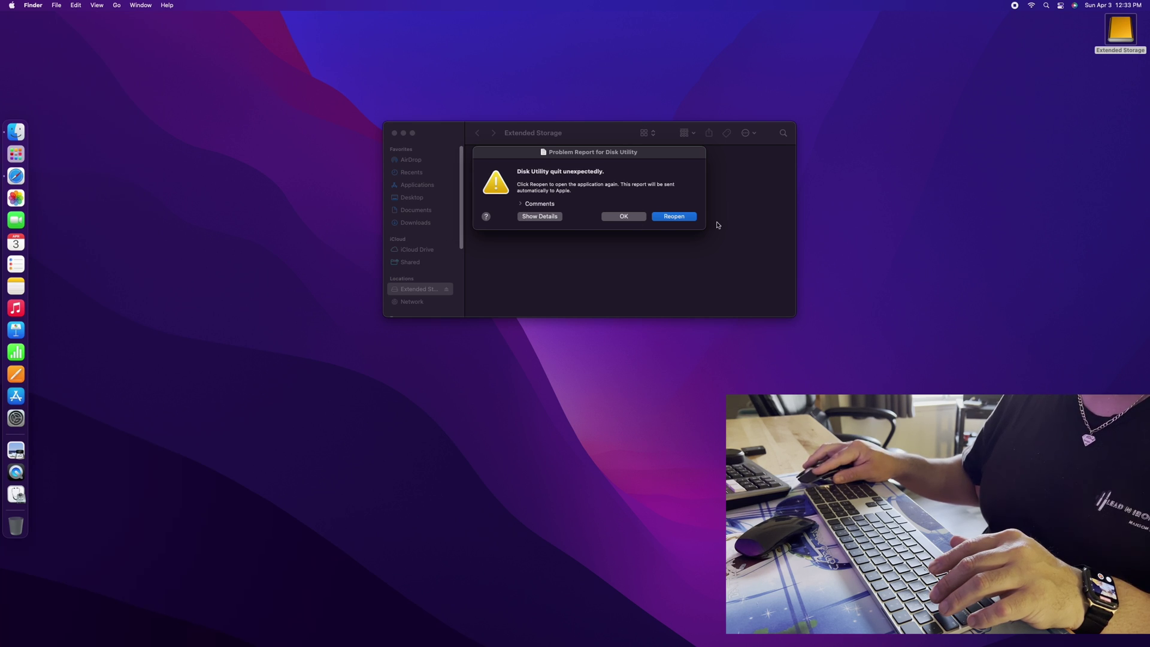
pyautogui.click(640, 217)
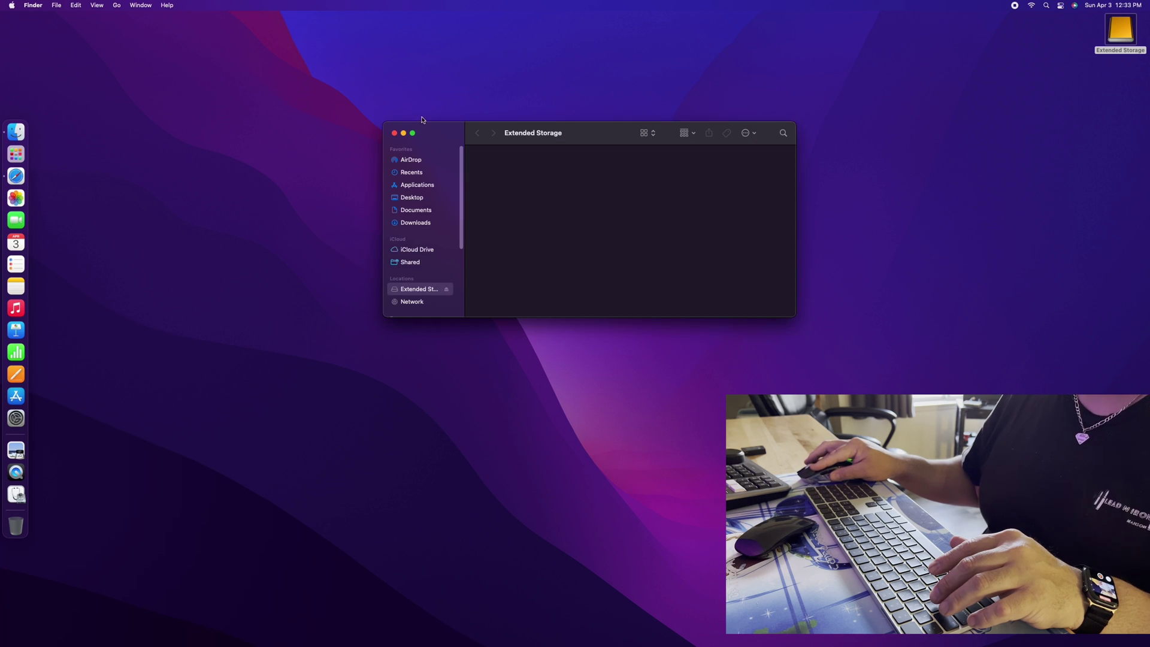
pyautogui.click(395, 133)
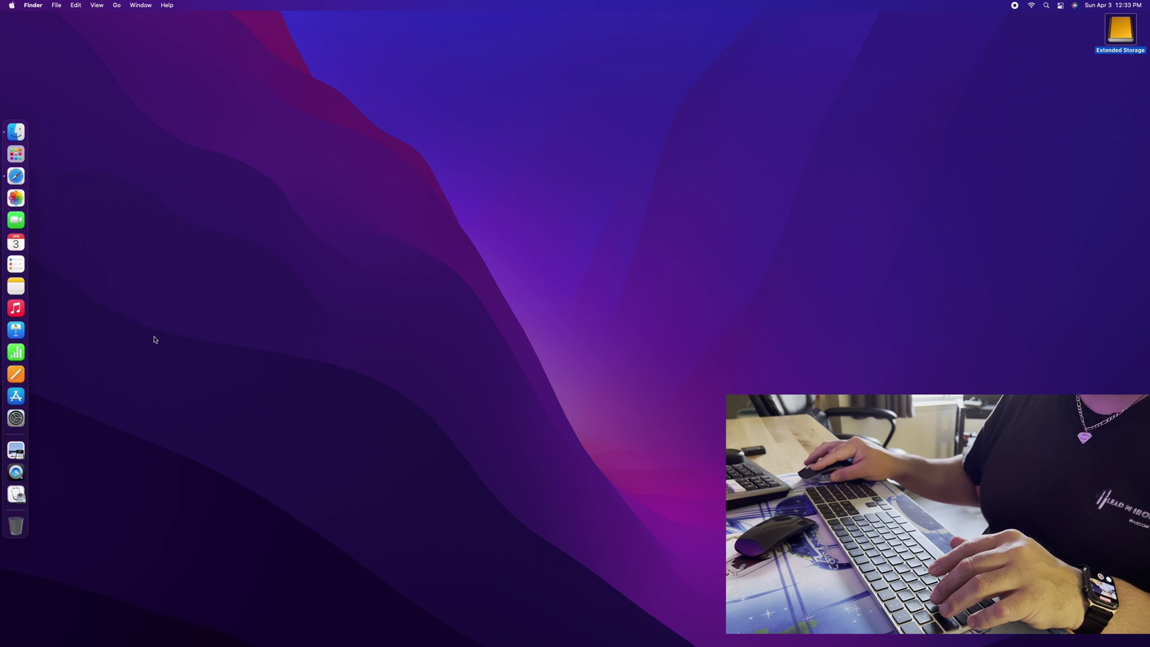
pyautogui.click(16, 153)
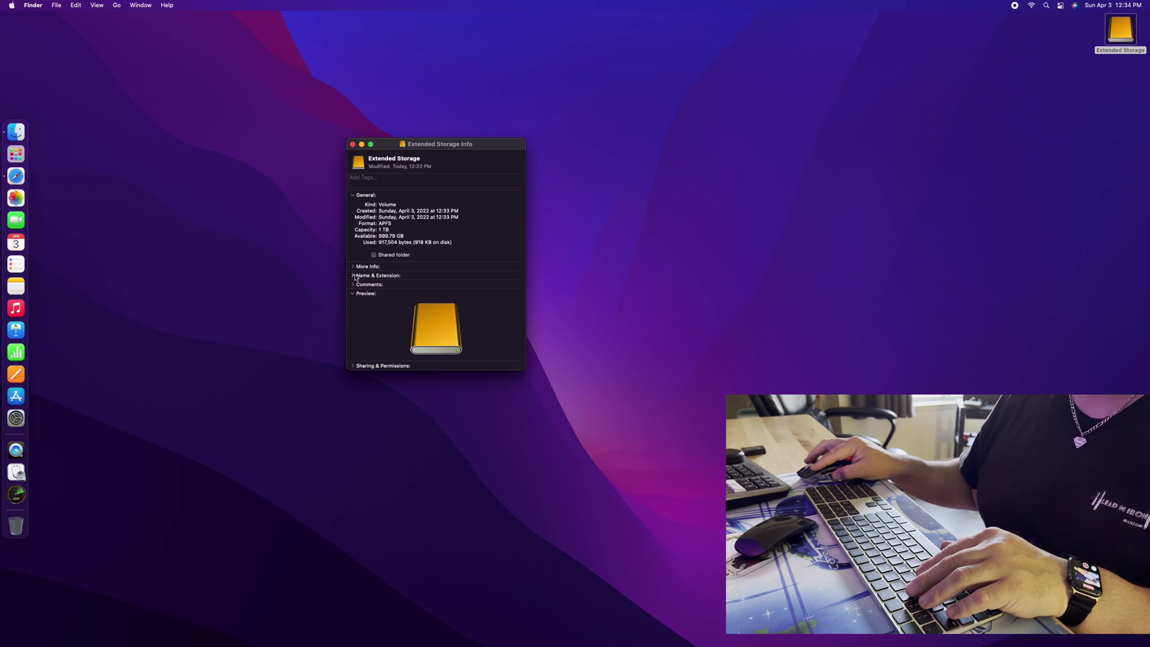
pyautogui.click(352, 276)
pyautogui.click(351, 286)
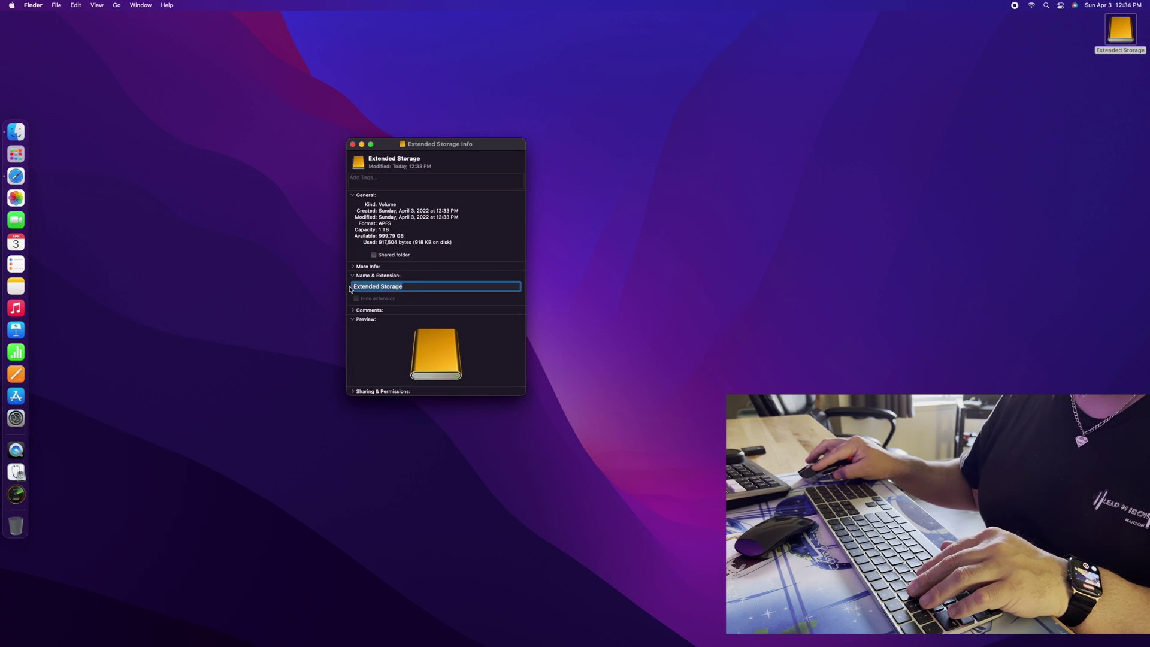
pyautogui.click(417, 291)
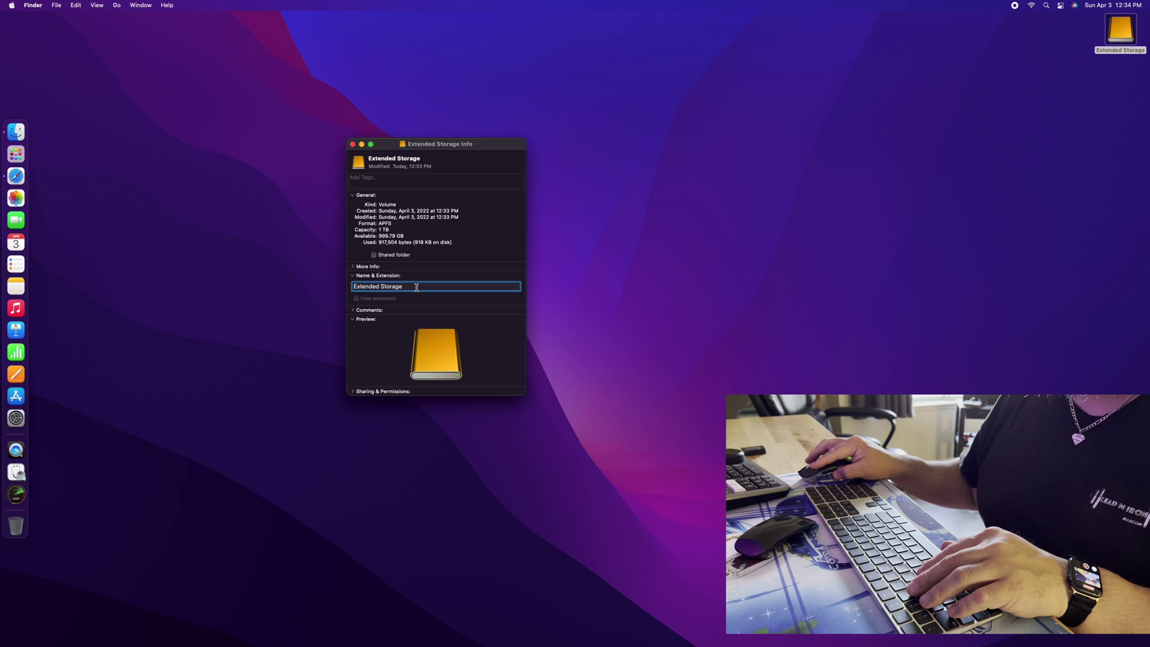
pyautogui.click(352, 275)
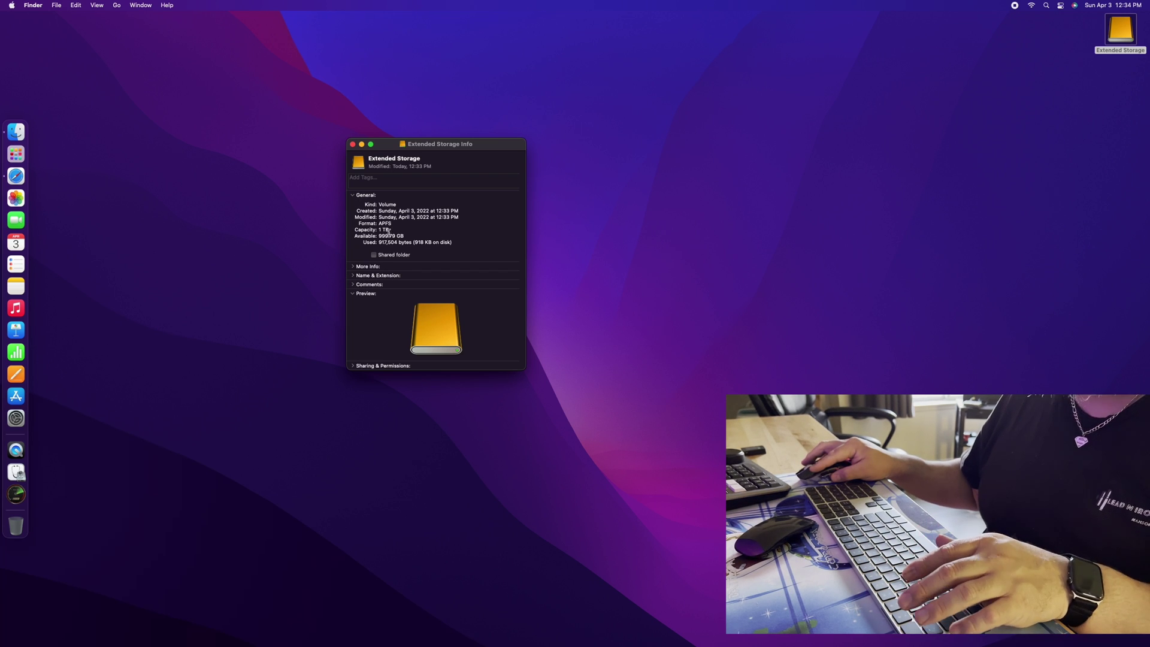
pyautogui.click(353, 292)
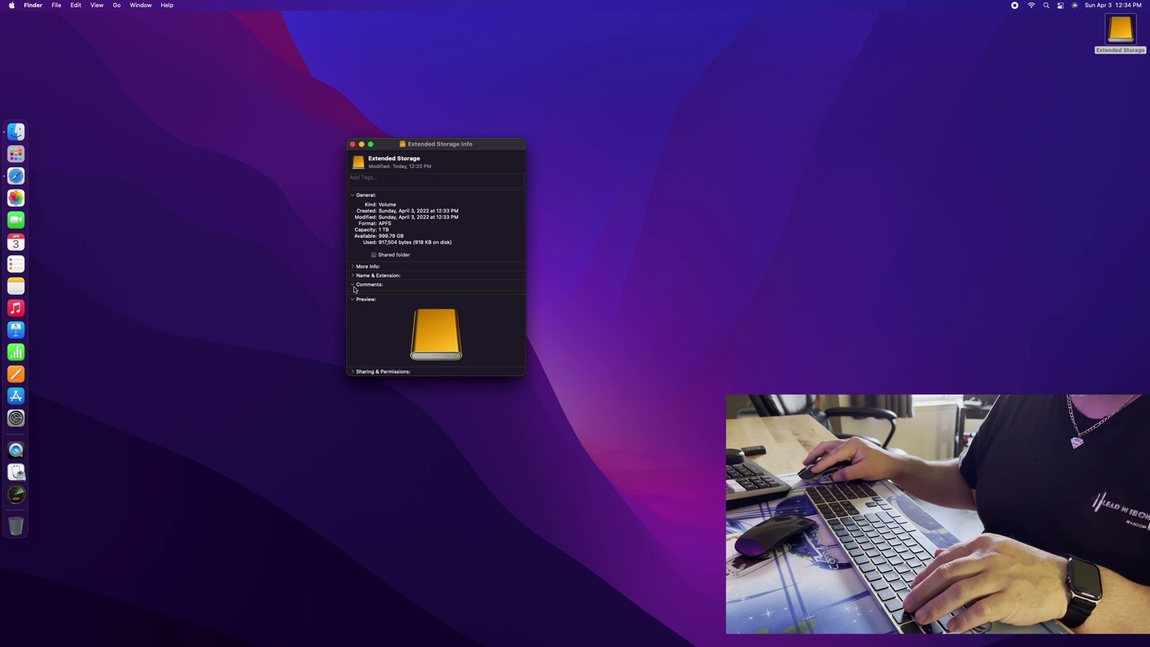
pyautogui.click(353, 291)
pyautogui.click(353, 297)
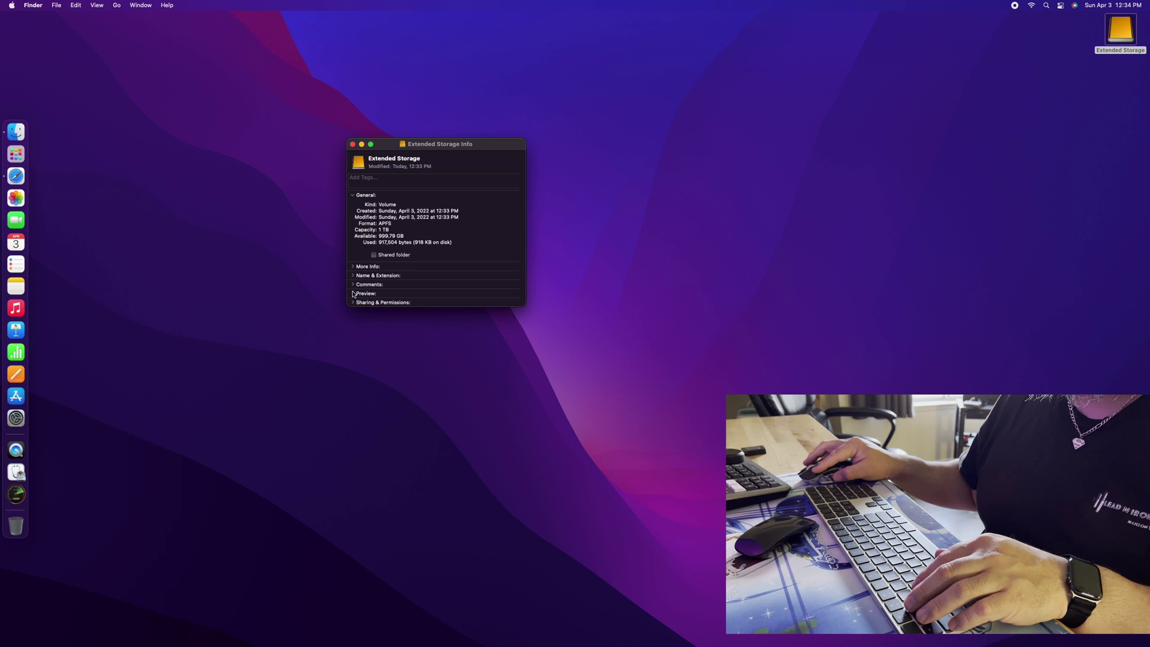
pyautogui.click(353, 293)
pyautogui.click(353, 293)
pyautogui.click(353, 294)
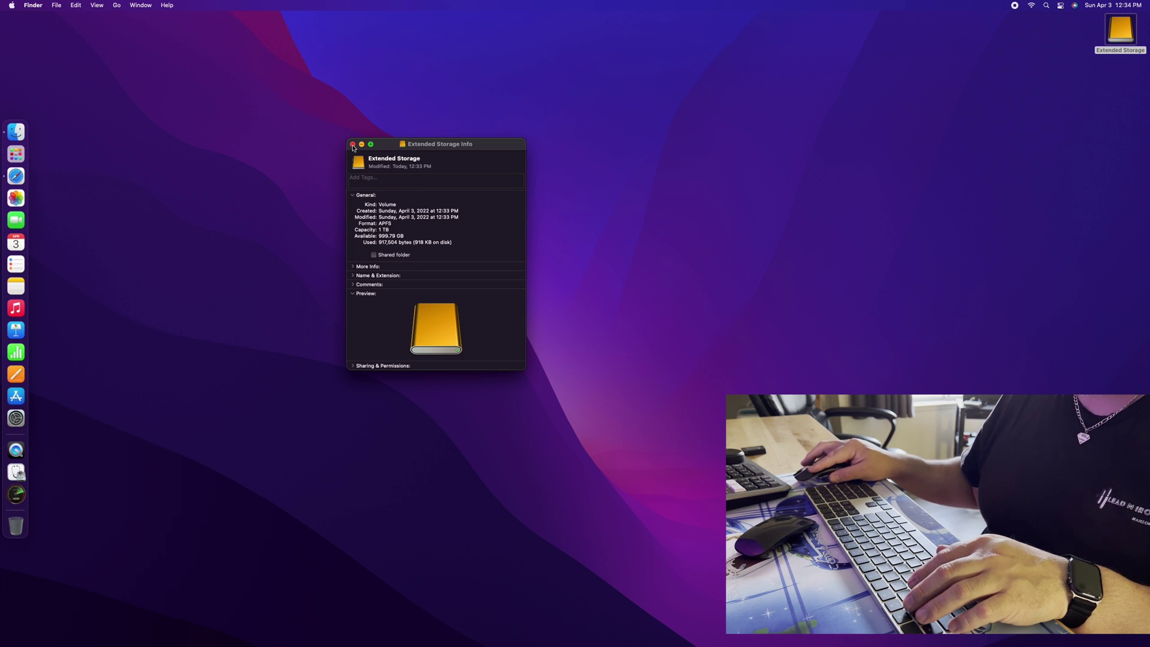
pyautogui.click(353, 145)
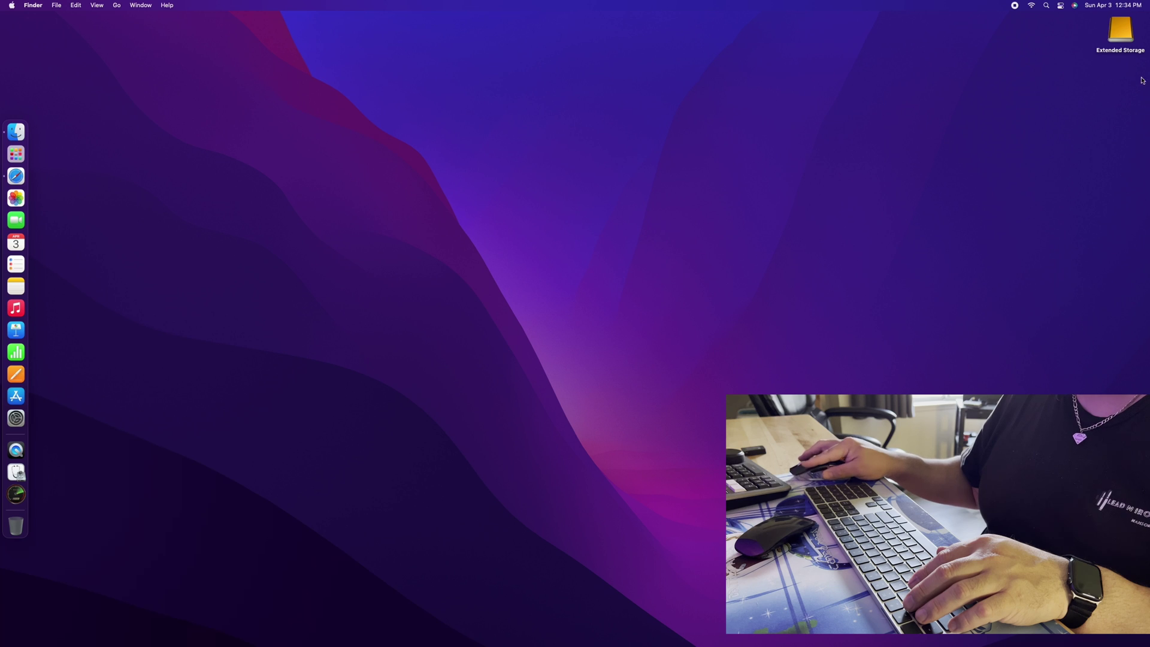
pyautogui.rightClick(1111, 45)
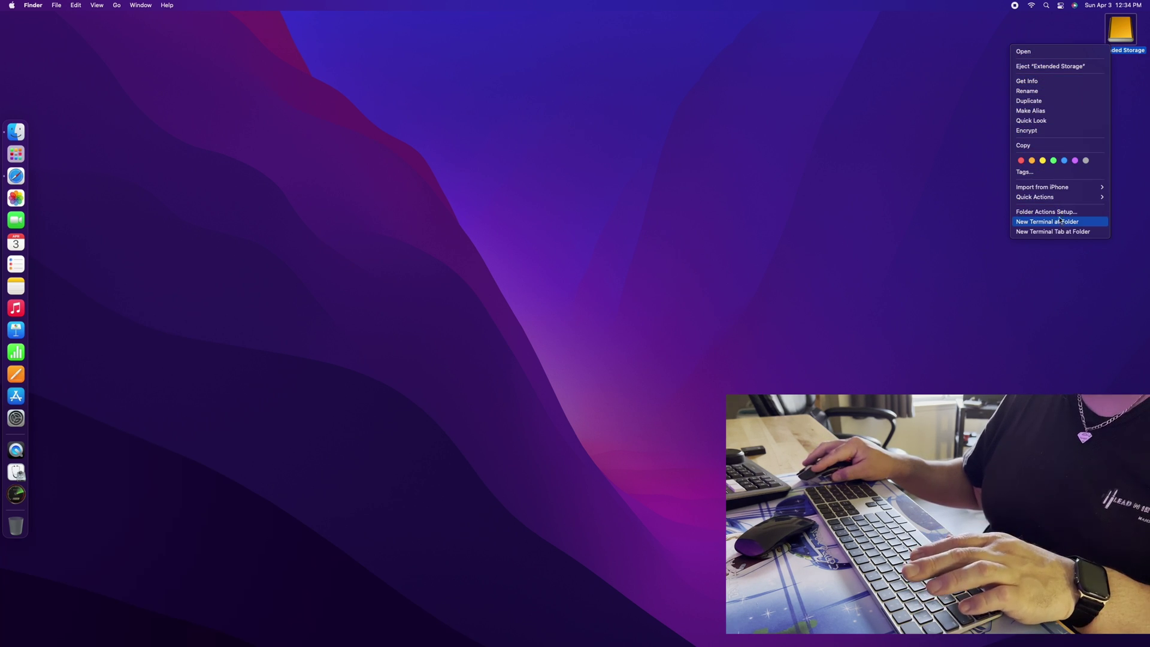
pyautogui.press('super+i')
pyautogui.click(313, 244)
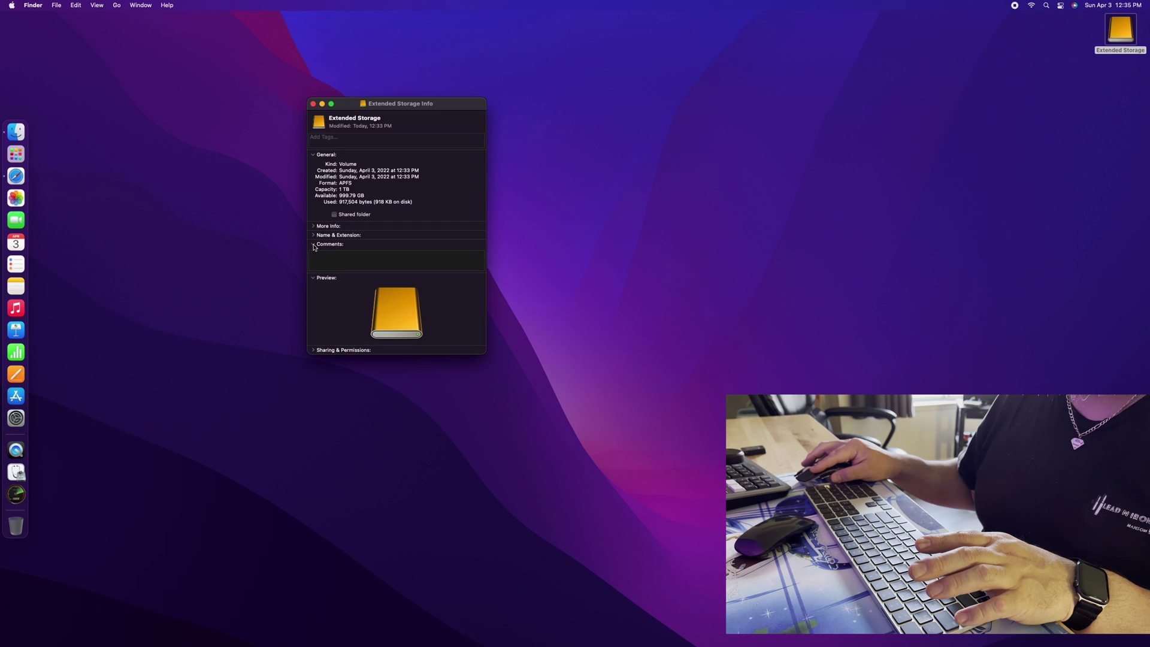
pyautogui.click(313, 245)
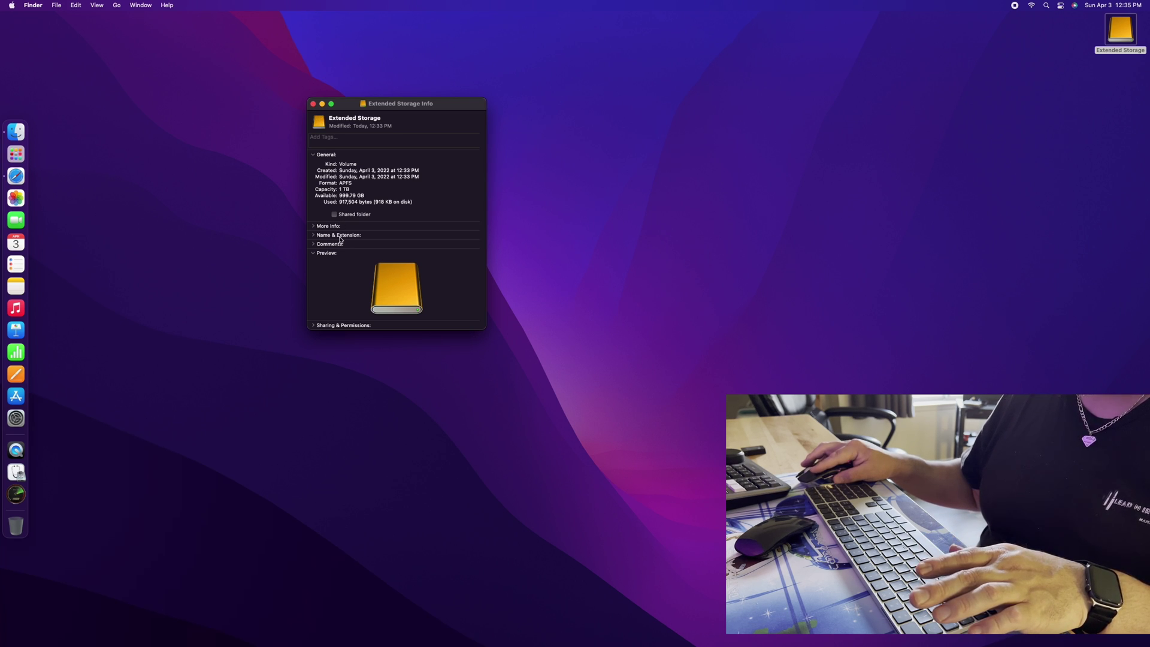
pyautogui.press('super+w')
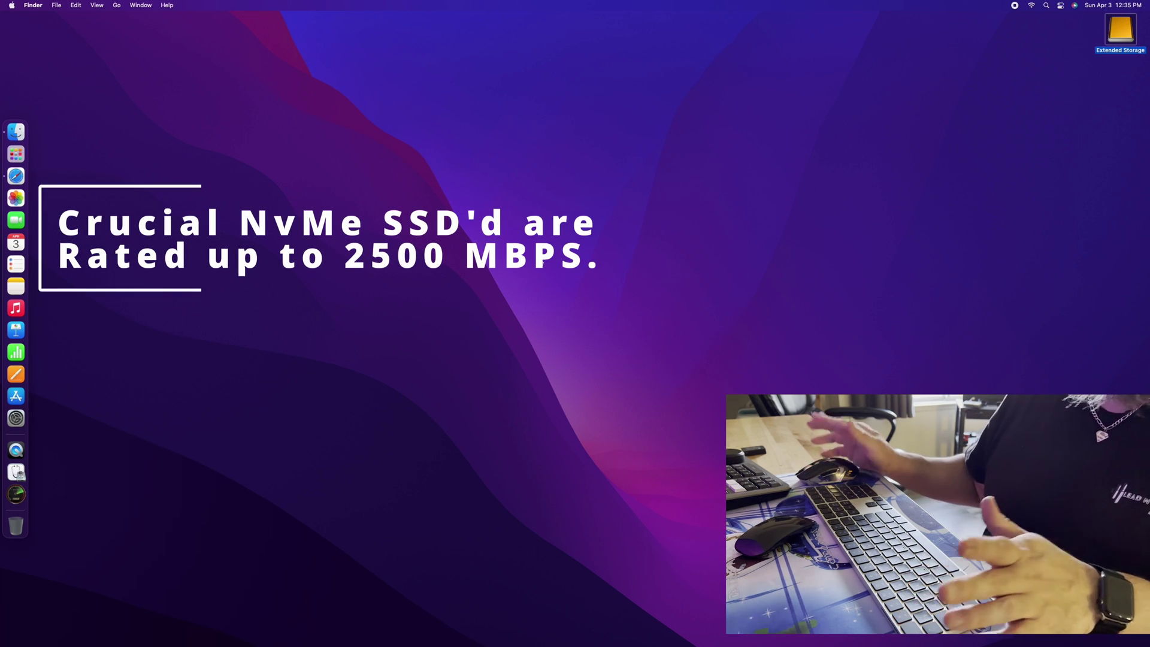